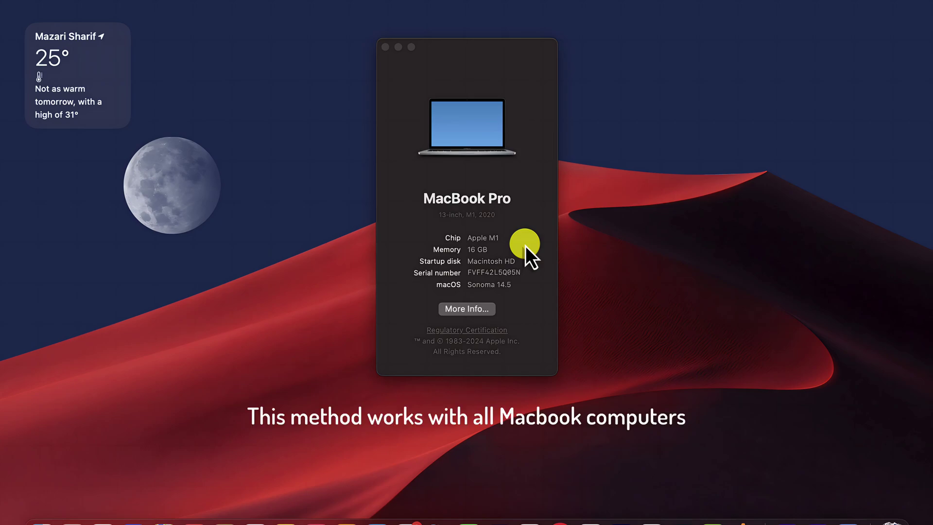
Launch Opera and open the Parallels Desktop free 14-day trial signup page.
{"action": "left_click", "coordinate": [385, 47]}
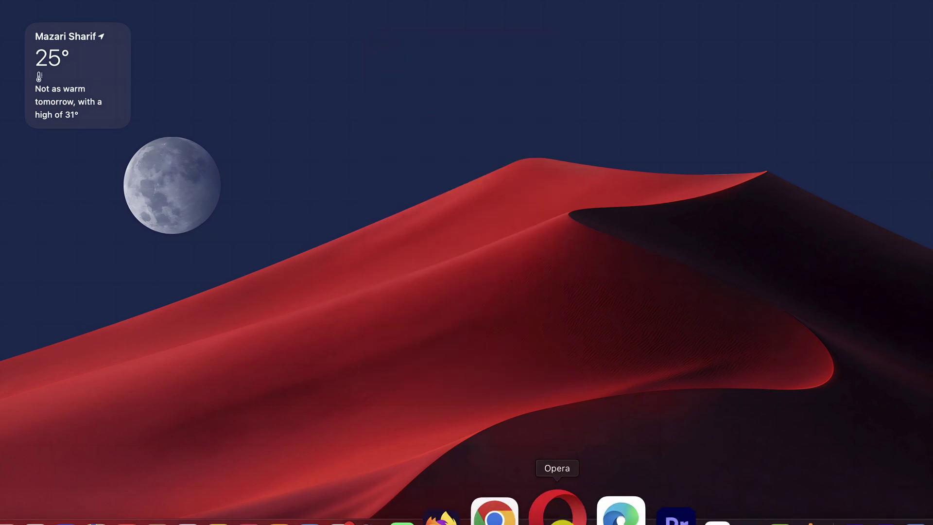
{"action": "left_click", "coordinate": [554, 510]}
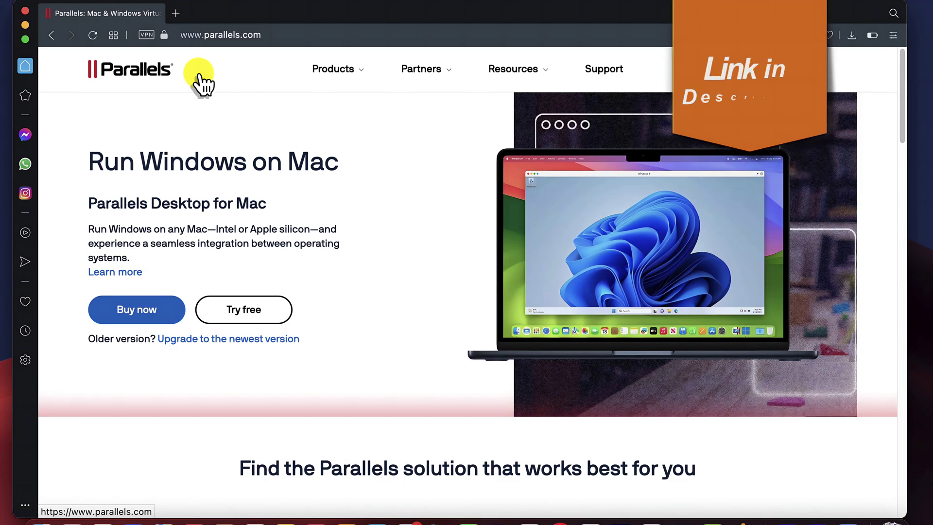
{"action": "left_click", "coordinate": [252, 310]}
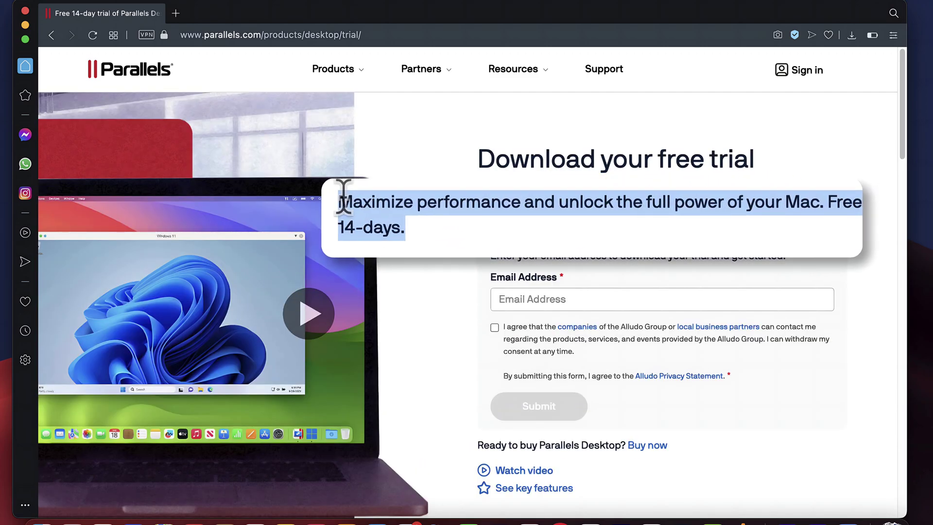
{"action": "left_click_drag", "start_coordinate": [787, 194], "coordinate": [522, 209]}
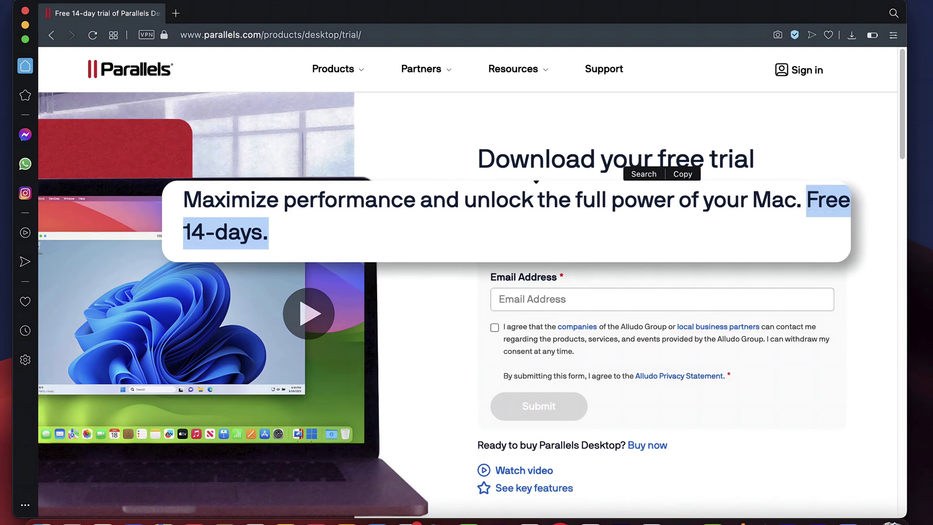
Submit the trial form with an email address and consent, then download and open the installer .dmg.
{"action": "left_click", "coordinate": [572, 300]}
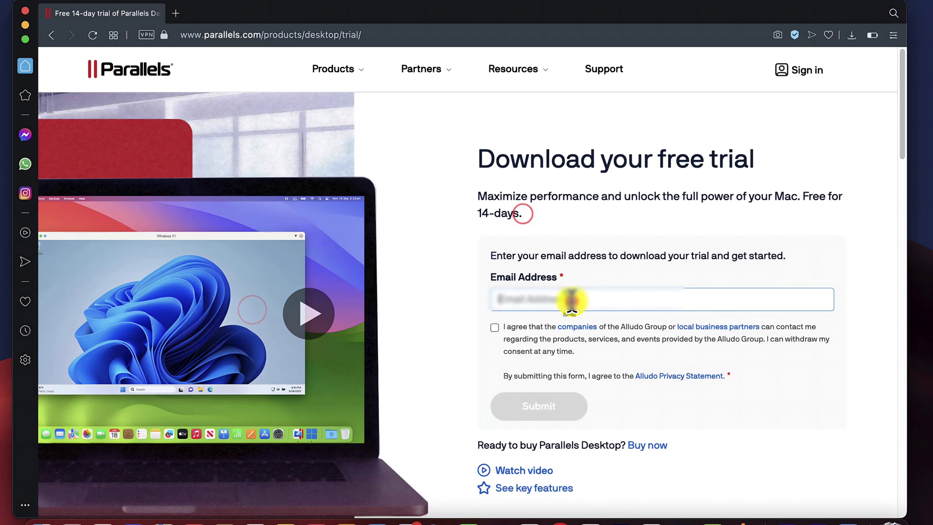
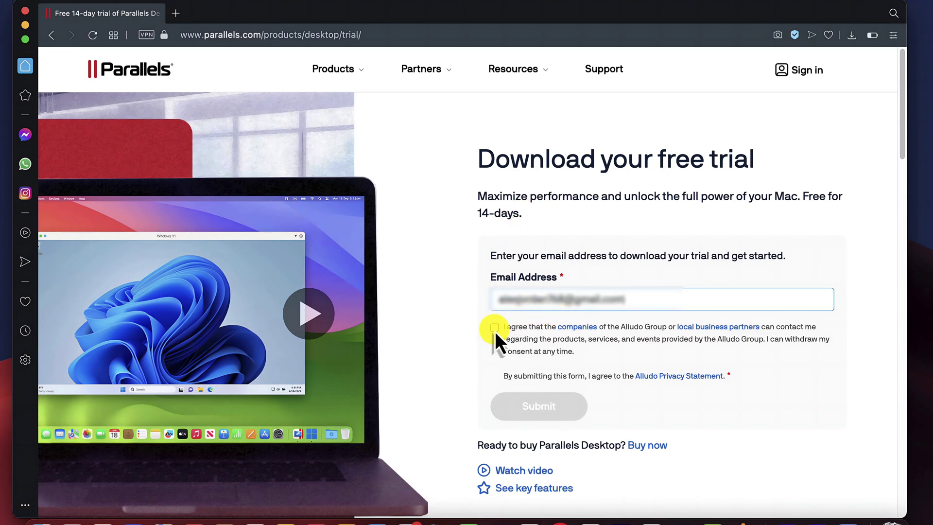
{"action": "left_click", "coordinate": [495, 328]}
{"action": "left_click", "coordinate": [547, 414]}
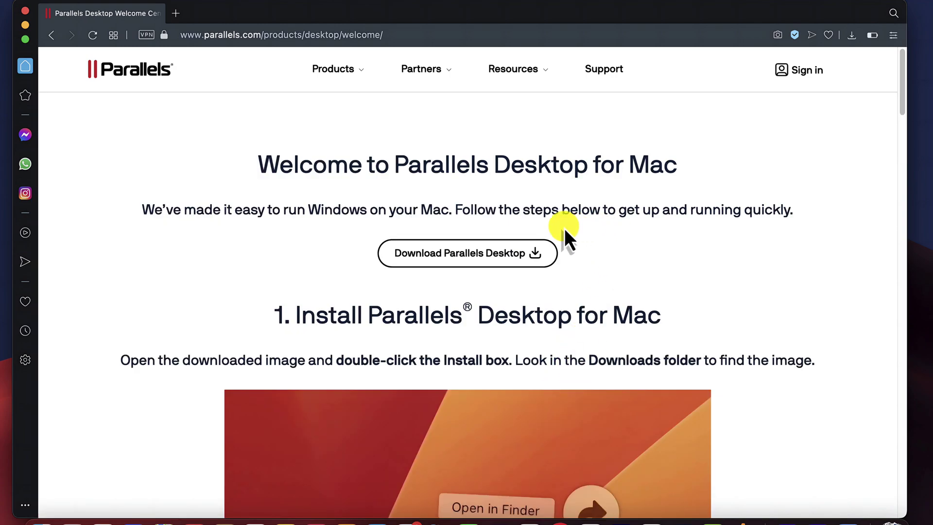
{"action": "left_click", "coordinate": [460, 262]}
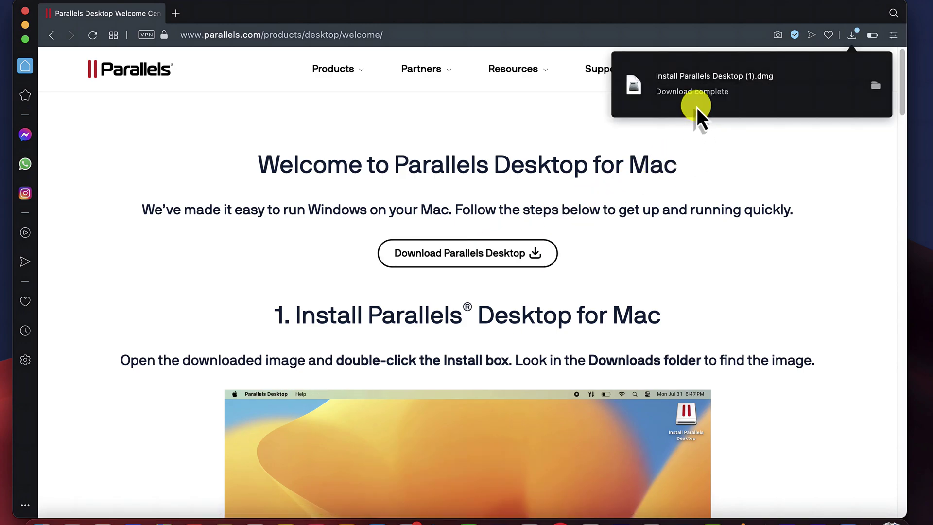
{"action": "left_click", "coordinate": [694, 78]}
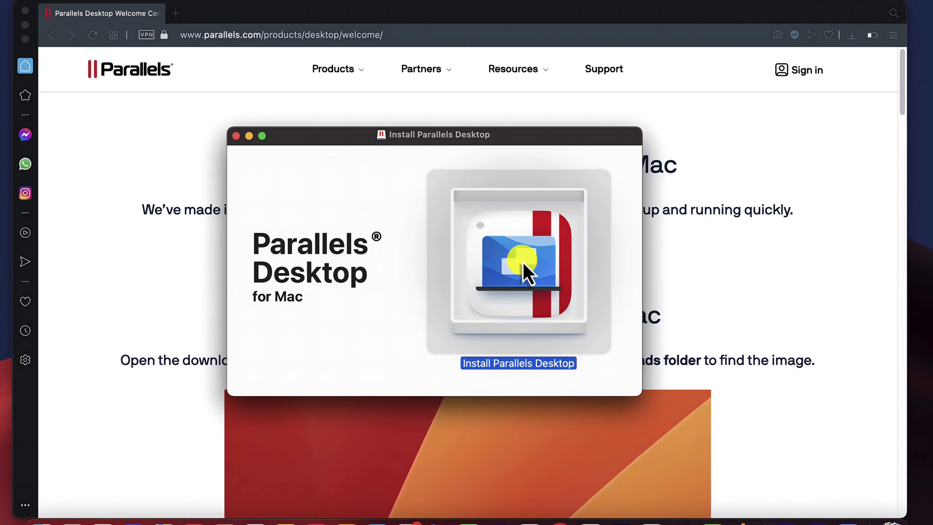
Run the installer, join the customer experience program, and allow Desktop, Documents and Downloads access.
{"action": "double_click", "coordinate": [523, 262]}
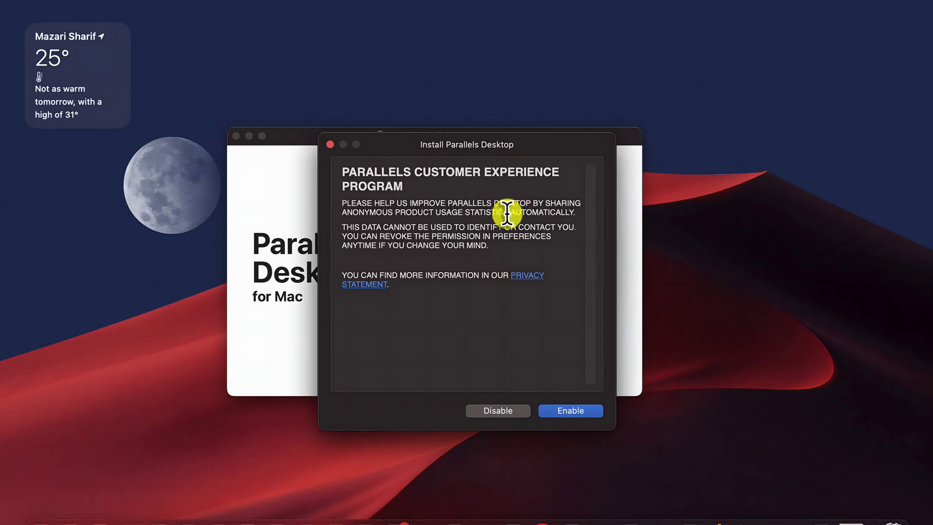
{"action": "left_click", "coordinate": [569, 414]}
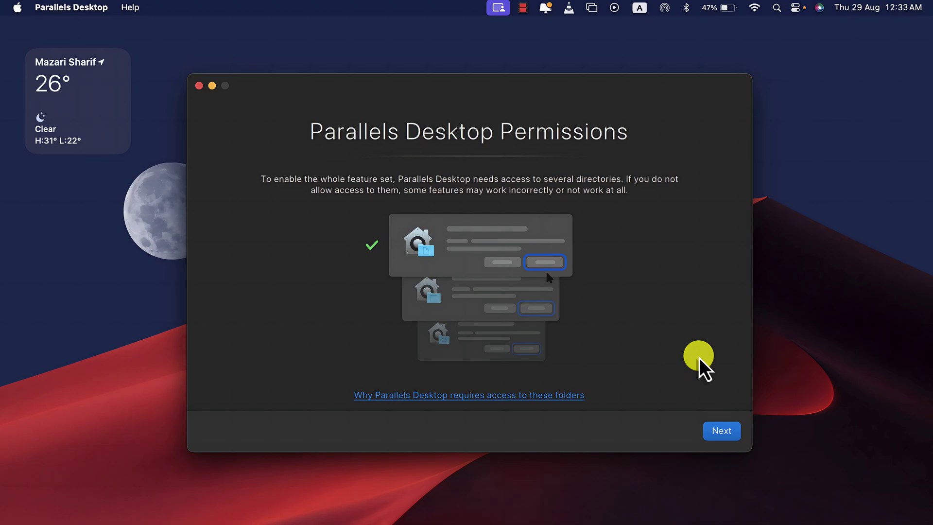
{"action": "left_click", "coordinate": [723, 434]}
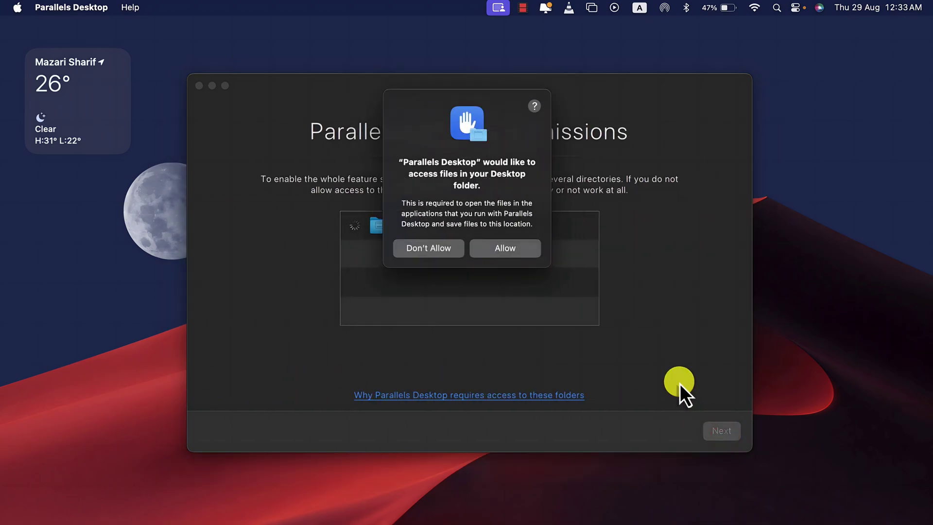
{"action": "left_click", "coordinate": [515, 258]}
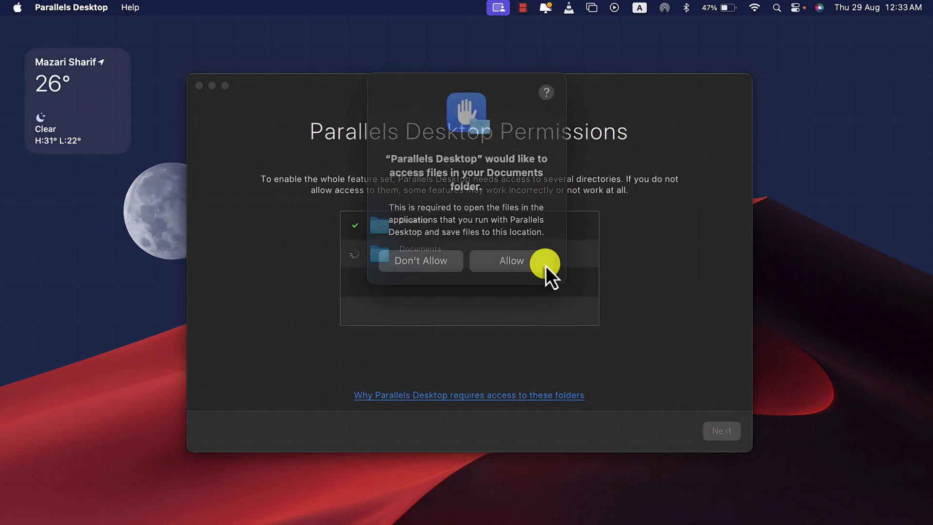
{"action": "left_click", "coordinate": [509, 265]}
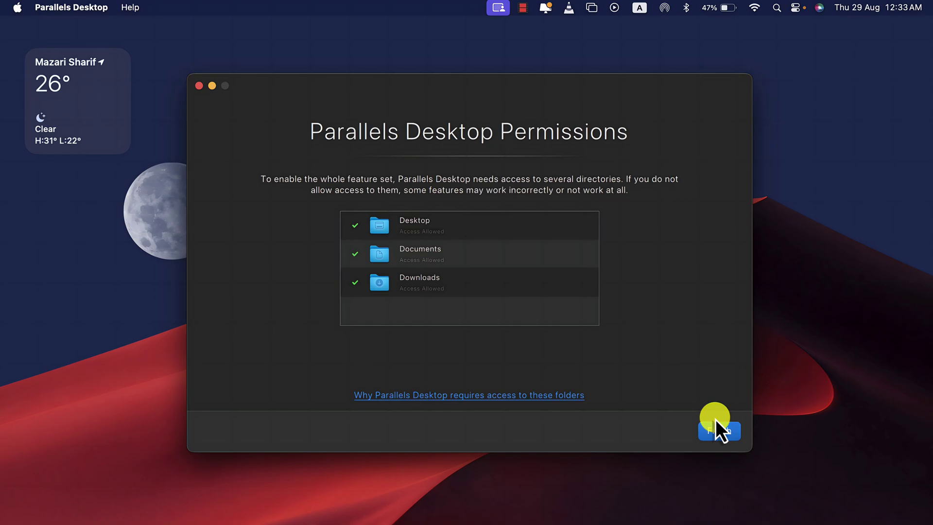
{"action": "left_click", "coordinate": [721, 432]}
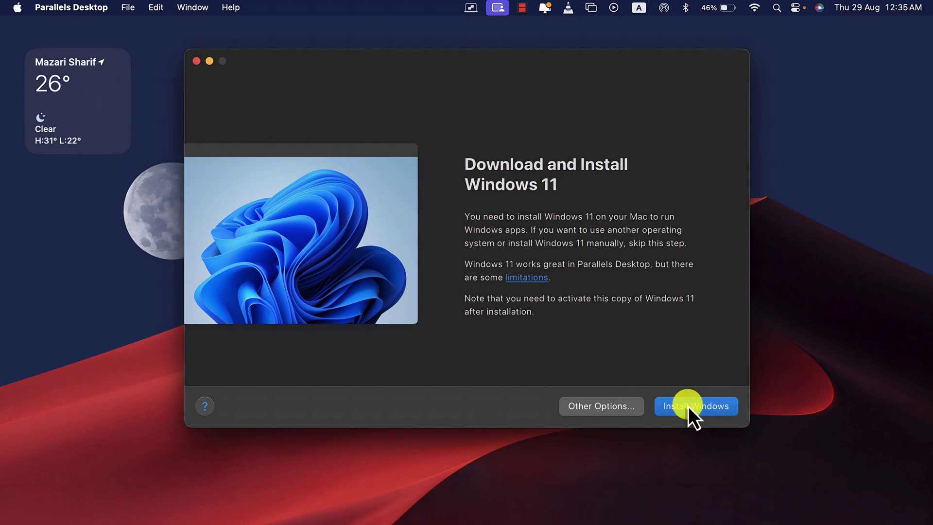
Check Other Options, cancel the image file browser, and choose Get Windows 11 from Microsoft.
{"action": "left_click", "coordinate": [597, 413]}
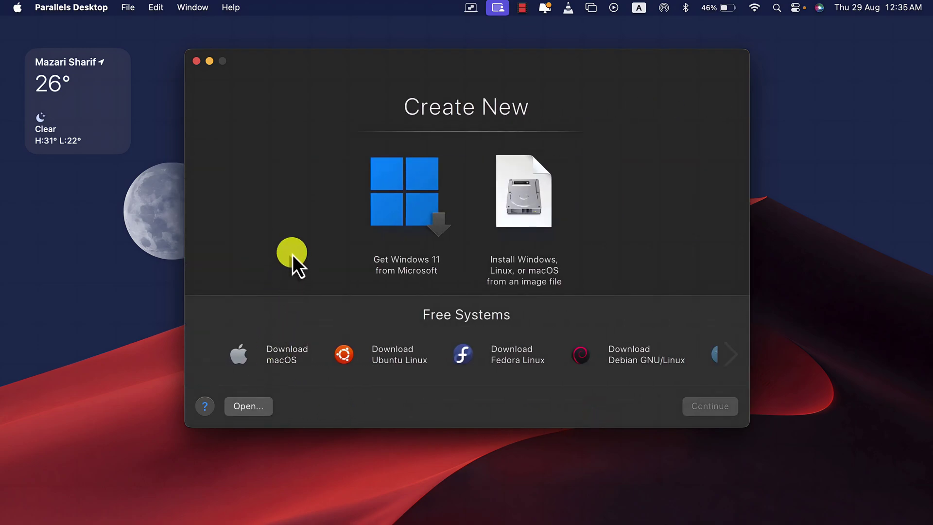
{"action": "left_click", "coordinate": [259, 406]}
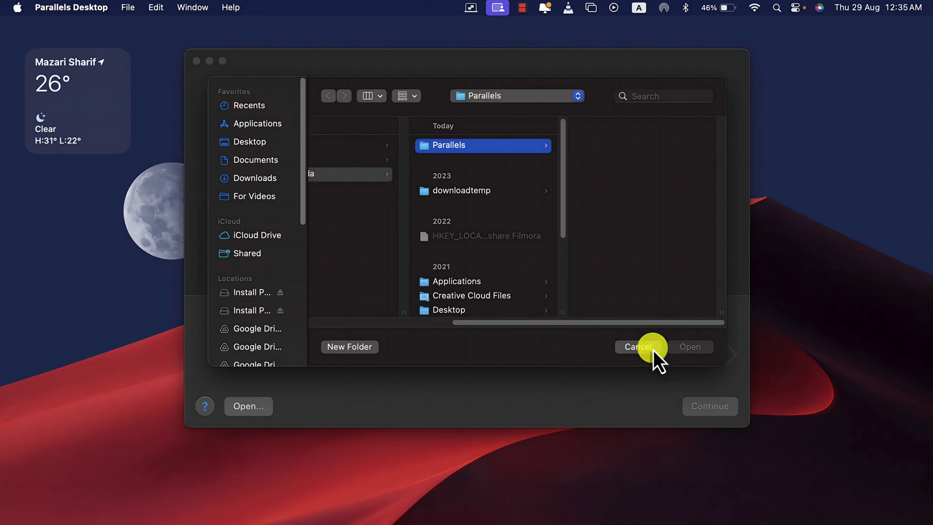
{"action": "left_click", "coordinate": [639, 347]}
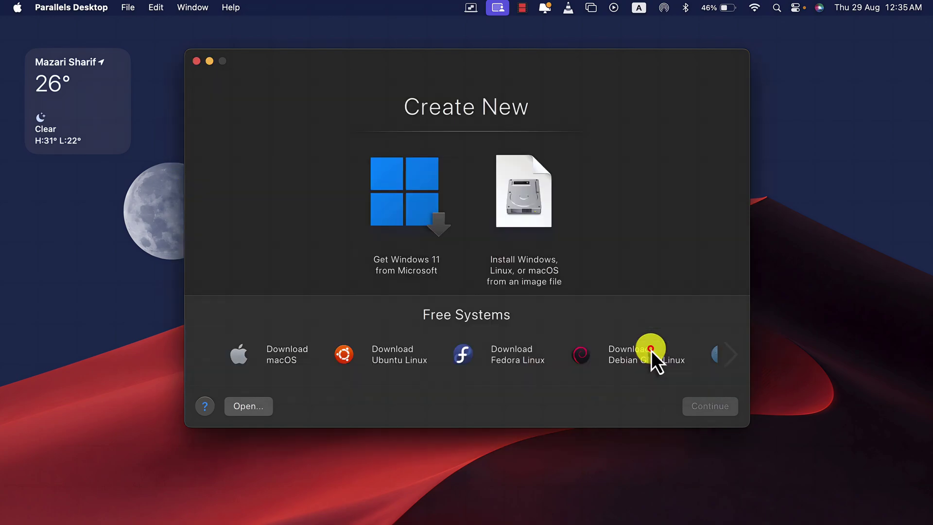
{"action": "left_click", "coordinate": [410, 195]}
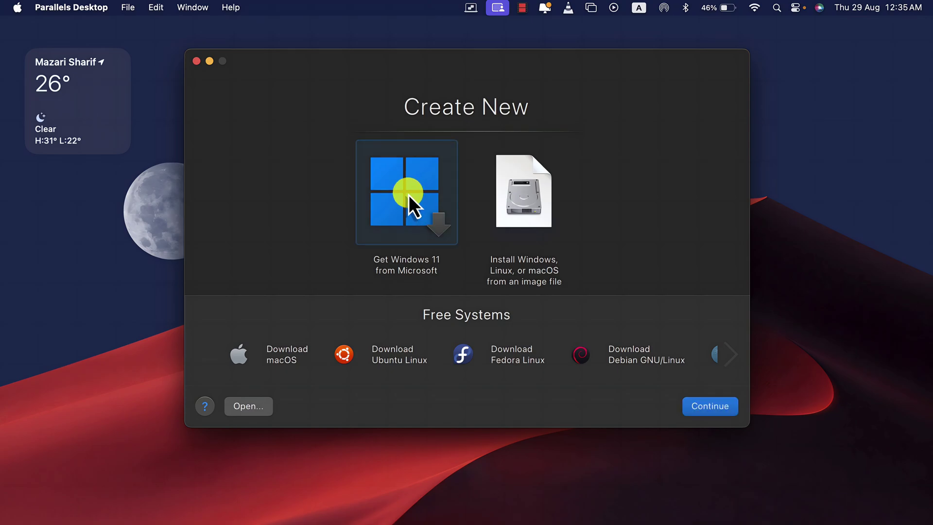
{"action": "left_click", "coordinate": [697, 413]}
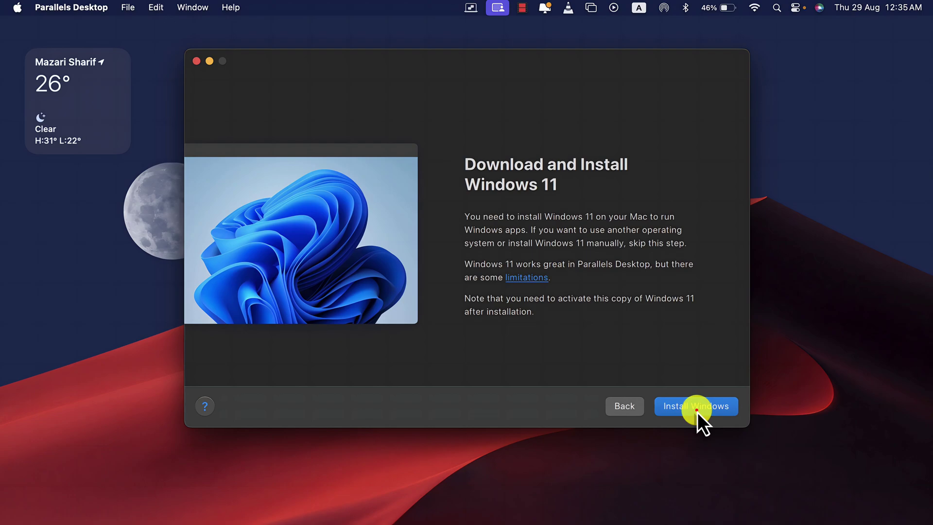
Start installing Windows 11 and answer the camera and microphone access prompts.
{"action": "left_click", "coordinate": [698, 413]}
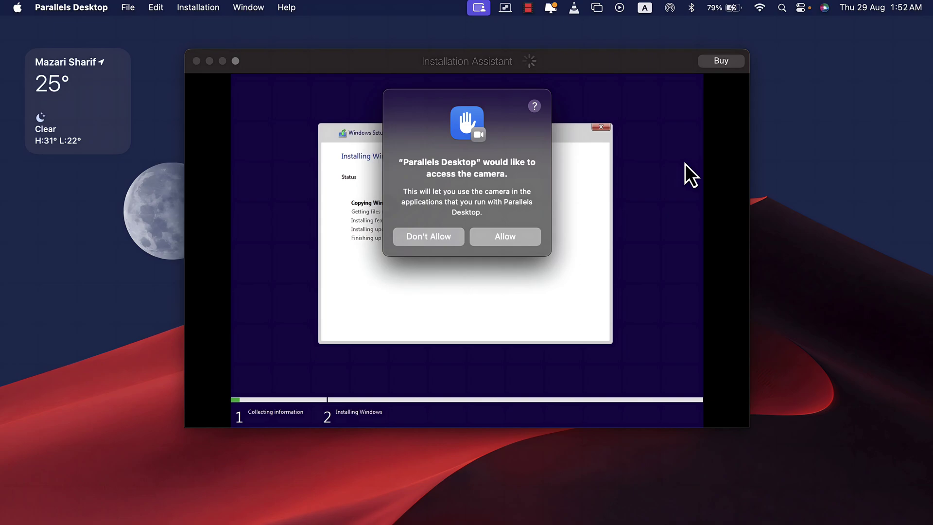
{"action": "left_click", "coordinate": [506, 241]}
{"action": "left_click", "coordinate": [530, 243]}
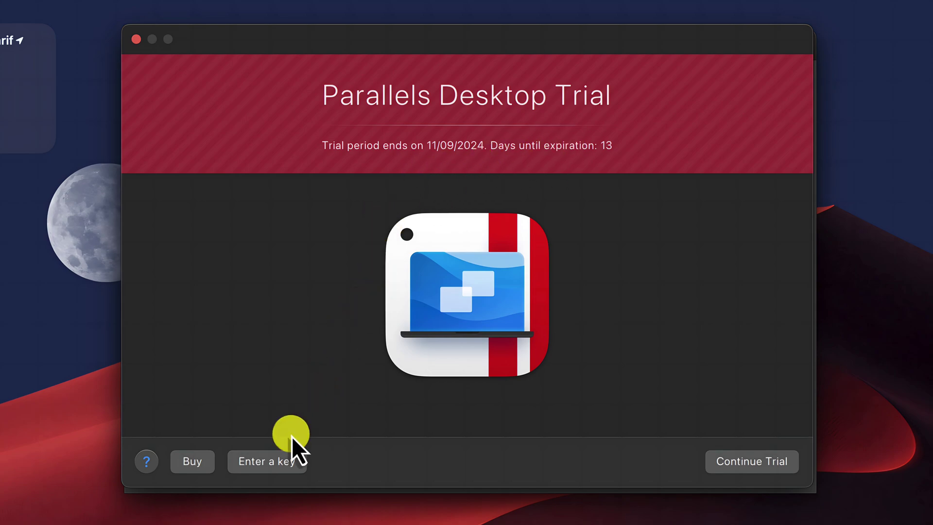
Continue the free trial and fill in the Parallels account sign-in form.
{"action": "left_click", "coordinate": [750, 468]}
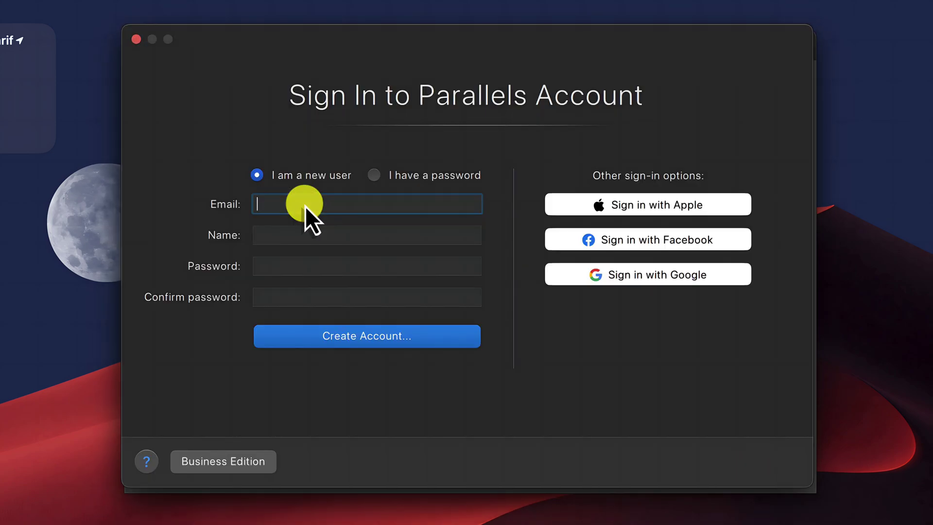
{"action": "type", "text": "tur"}
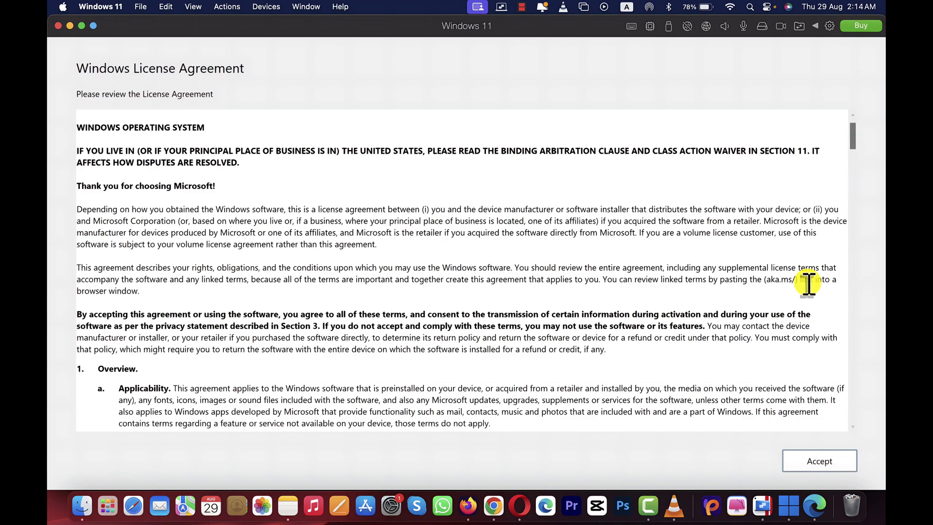
Accept the Windows License Agreement.
{"action": "left_click", "coordinate": [819, 460]}
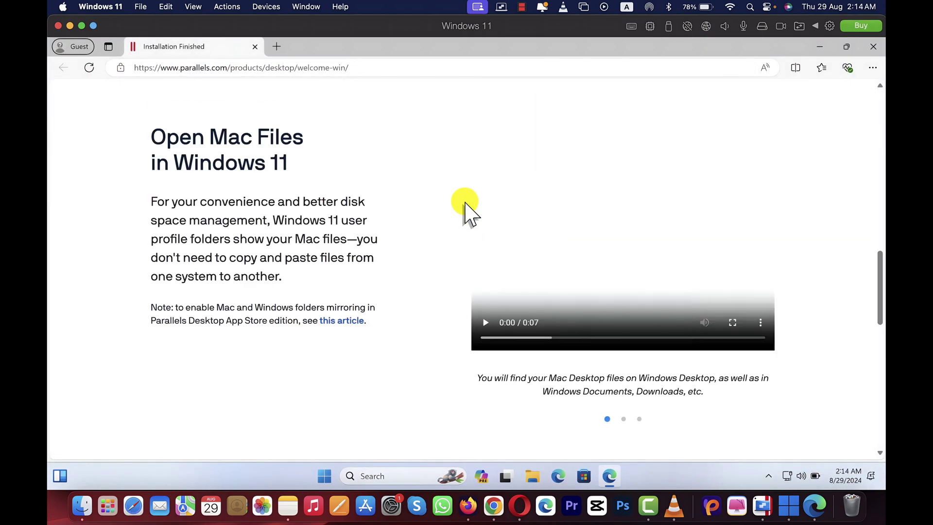
{"action": "scroll", "coordinate": [464, 202], "scroll_direction": "down", "scroll_amount": 15}
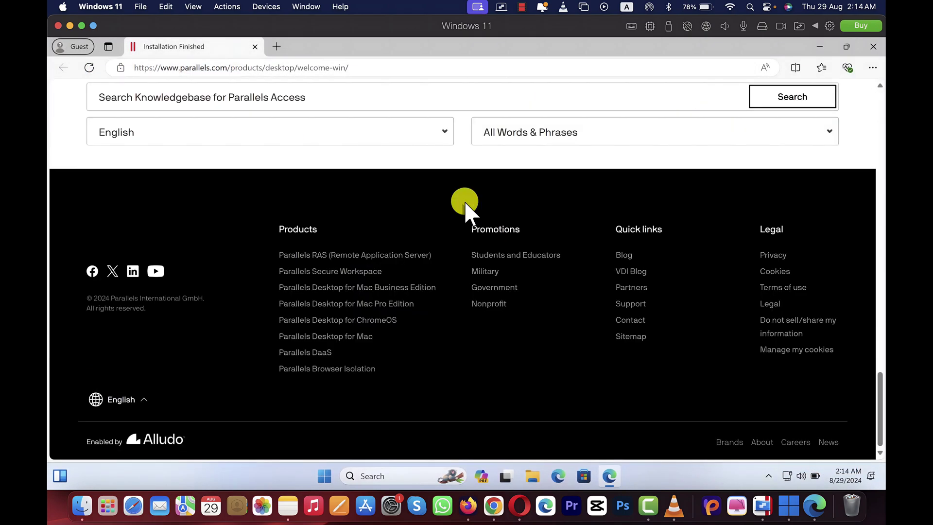
{"action": "scroll", "coordinate": [465, 202], "scroll_direction": "up", "scroll_amount": 20}
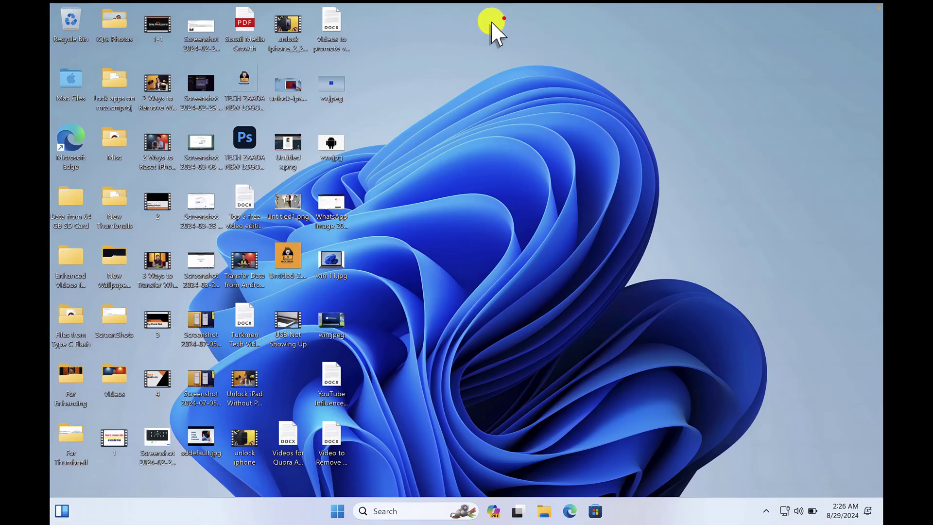
Select and deselect the shared Mac icons on the Windows 11 desktop several times.
{"action": "left_click_drag", "start_coordinate": [503, 19], "coordinate": [63, 463]}
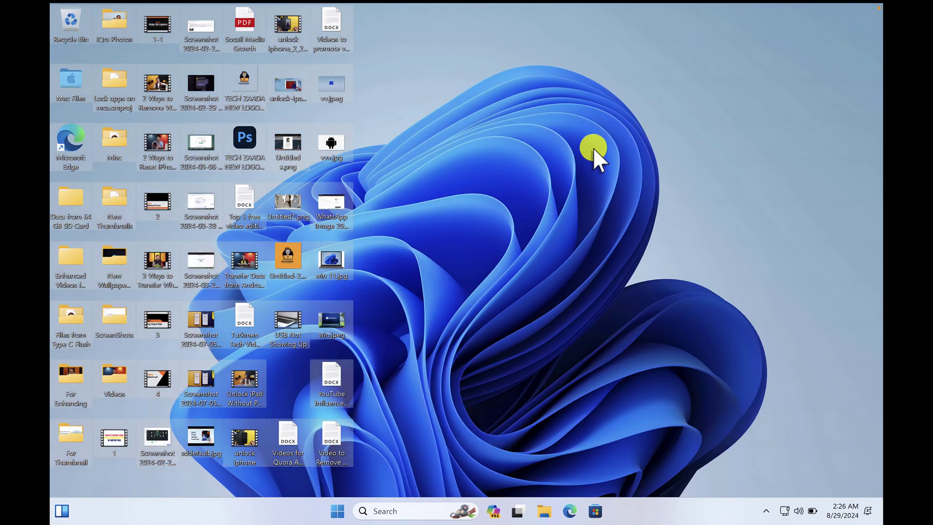
{"action": "left_click", "coordinate": [519, 119]}
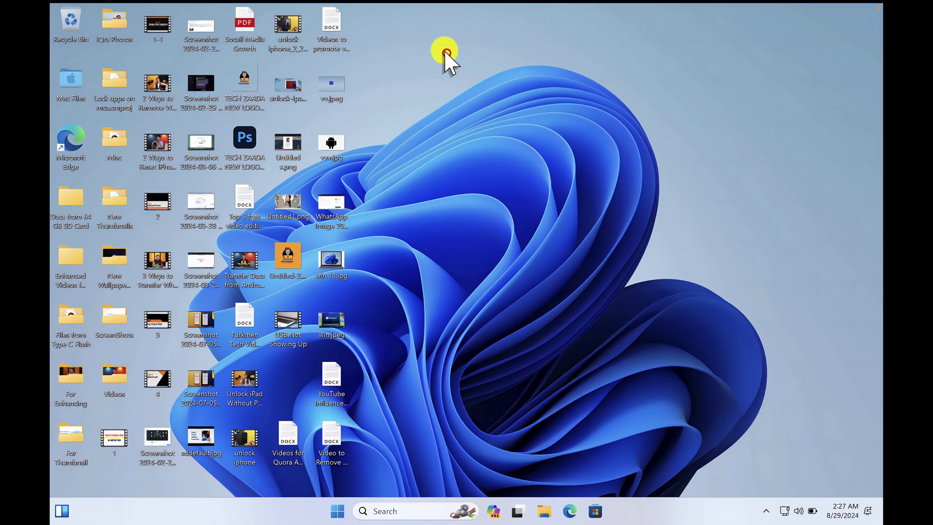
{"action": "left_click", "coordinate": [446, 53]}
{"action": "left_click_drag", "start_coordinate": [413, 4], "coordinate": [50, 454]}
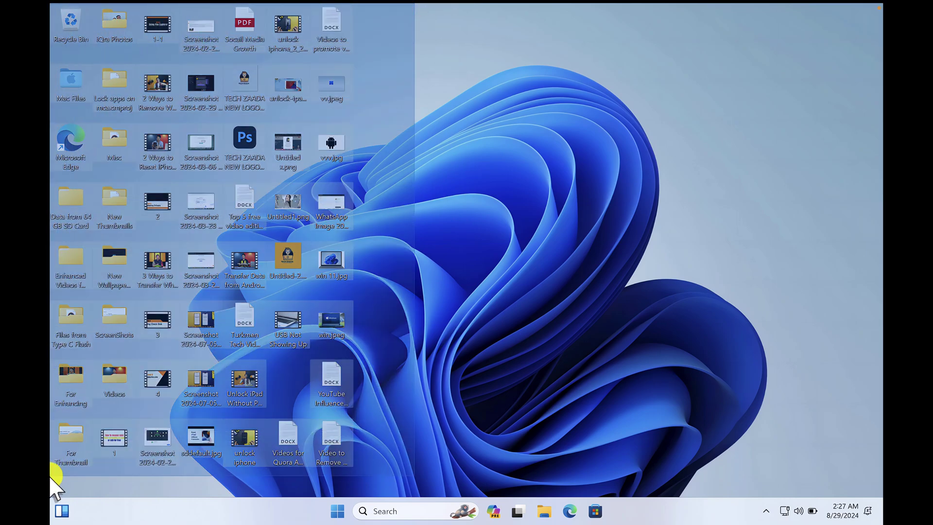
{"action": "left_click_drag", "start_coordinate": [54, 486], "coordinate": [55, 486]}
{"action": "left_click", "coordinate": [485, 144]}
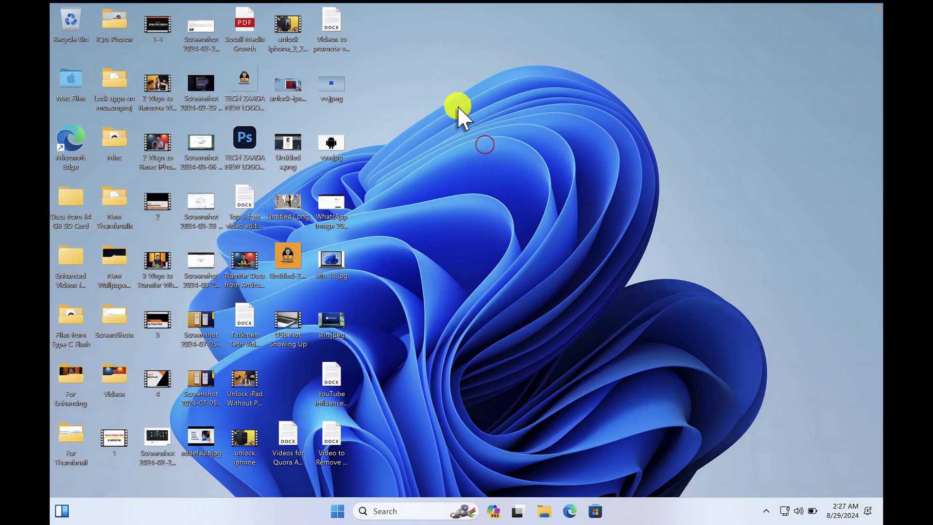
{"action": "left_click_drag", "start_coordinate": [373, 6], "coordinate": [57, 479]}
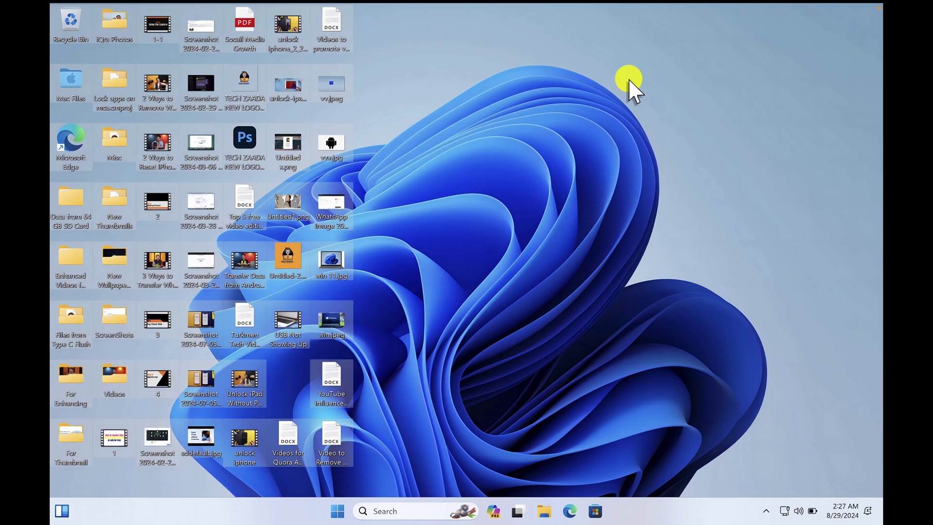
{"action": "left_click", "coordinate": [577, 103]}
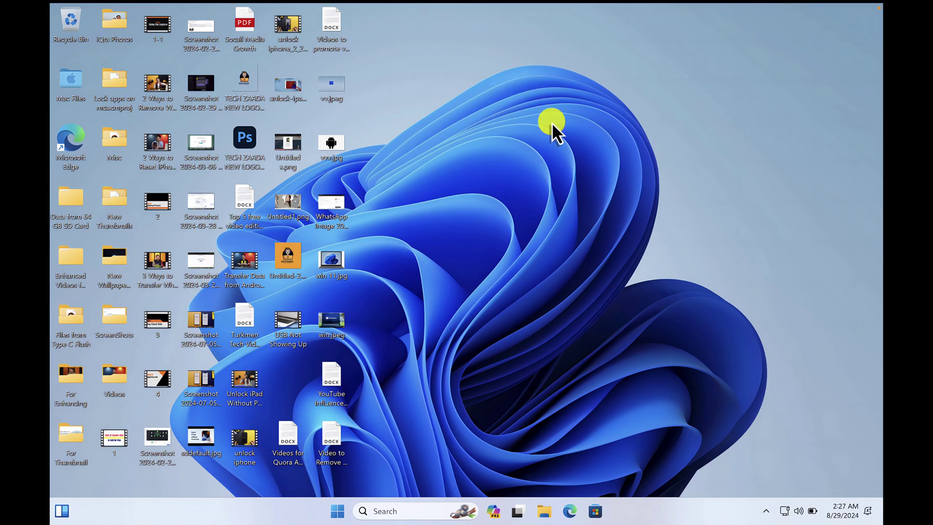
Exit full screen and switch the Windows 11 VM into Coherence mode.
{"action": "mouse_move", "coordinate": [878, 6]}
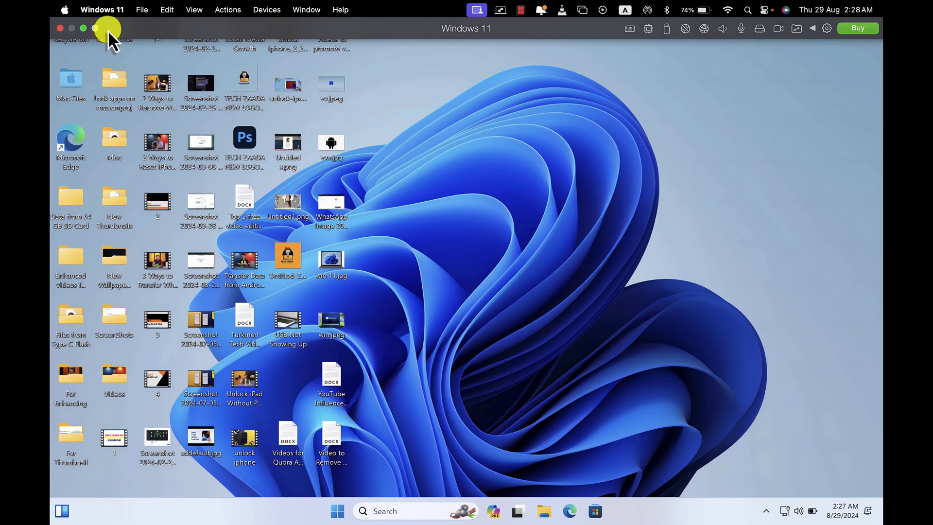
{"action": "mouse_move", "coordinate": [82, 30]}
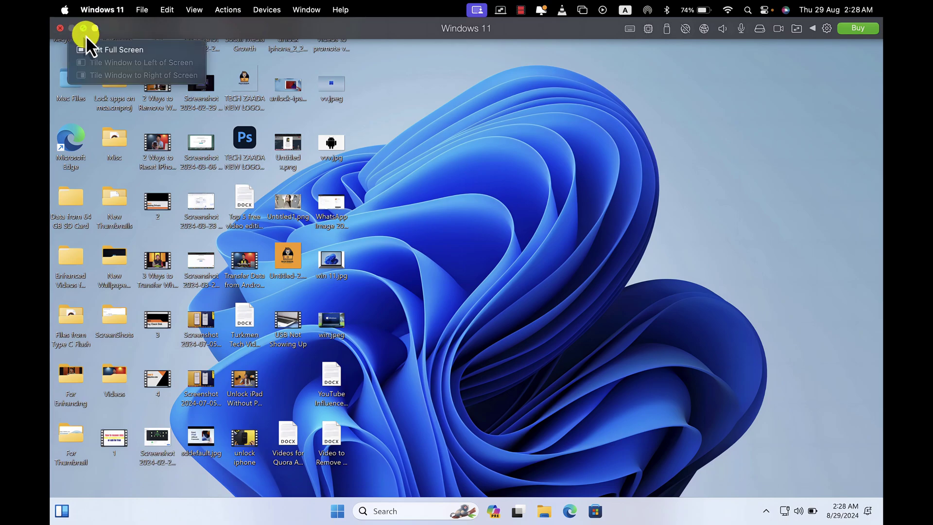
{"action": "left_click", "coordinate": [103, 51]}
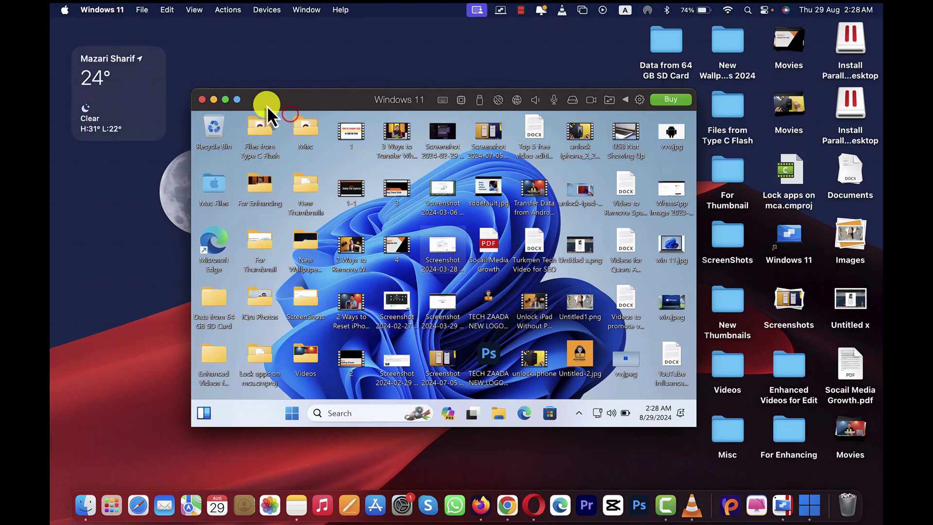
{"action": "left_click", "coordinate": [239, 101]}
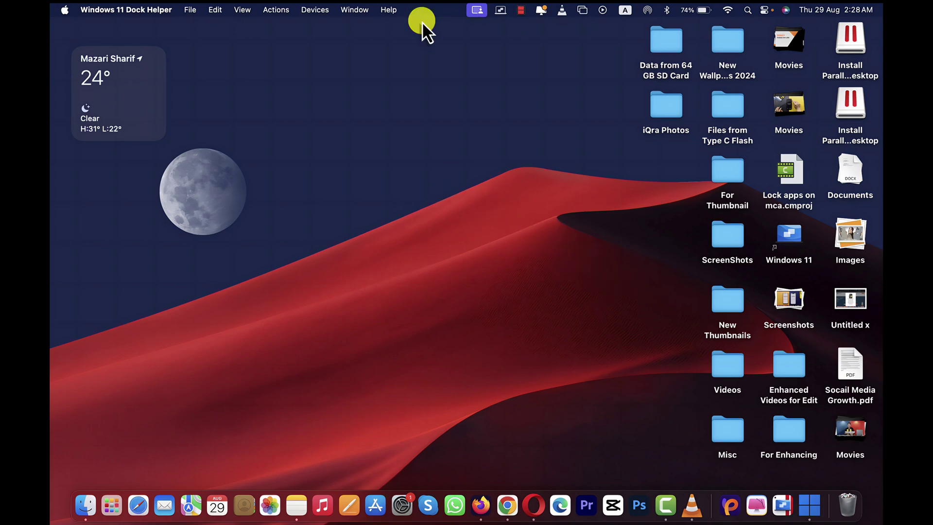
Browse the Windows Start menu's full app list from the Mac desktop.
{"action": "left_click", "coordinate": [809, 501]}
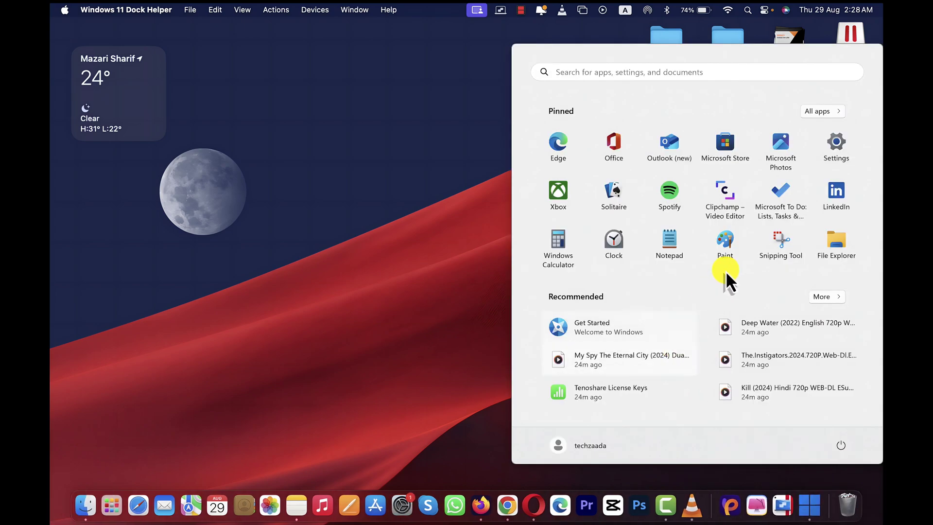
{"action": "left_click", "coordinate": [818, 116]}
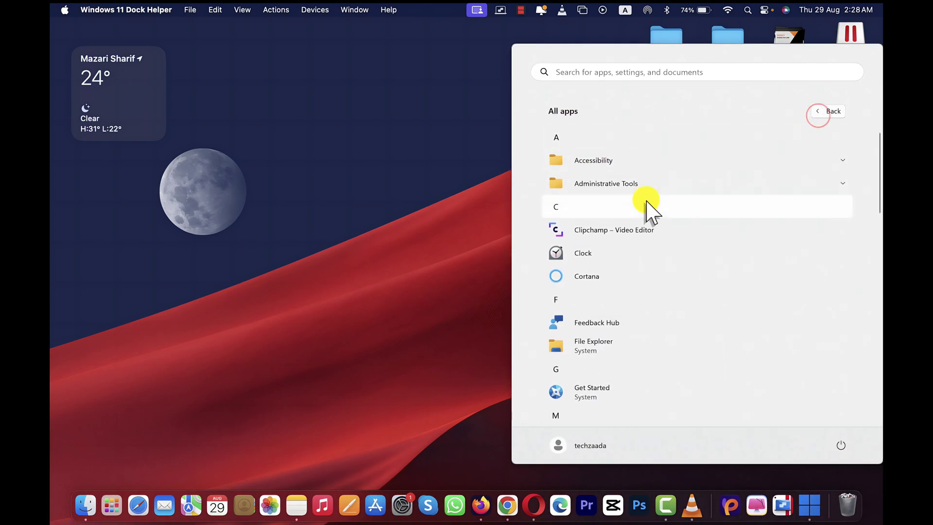
{"action": "scroll", "coordinate": [649, 211], "scroll_direction": "down", "scroll_amount": 10}
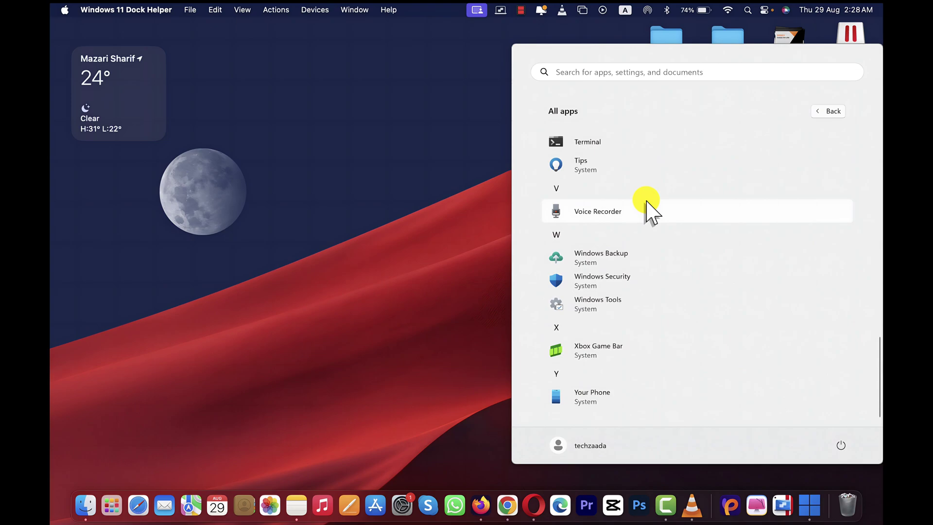
{"action": "left_click", "coordinate": [448, 133]}
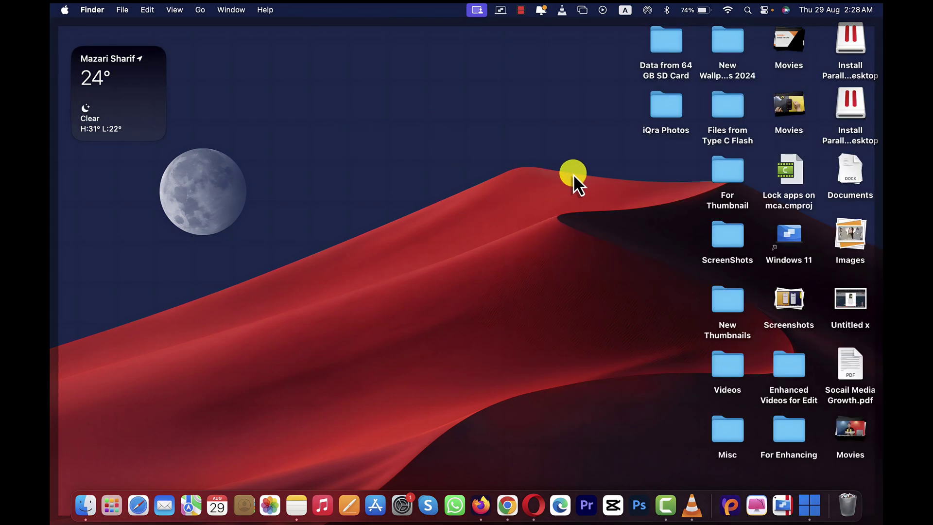
{"action": "left_click", "coordinate": [813, 495]}
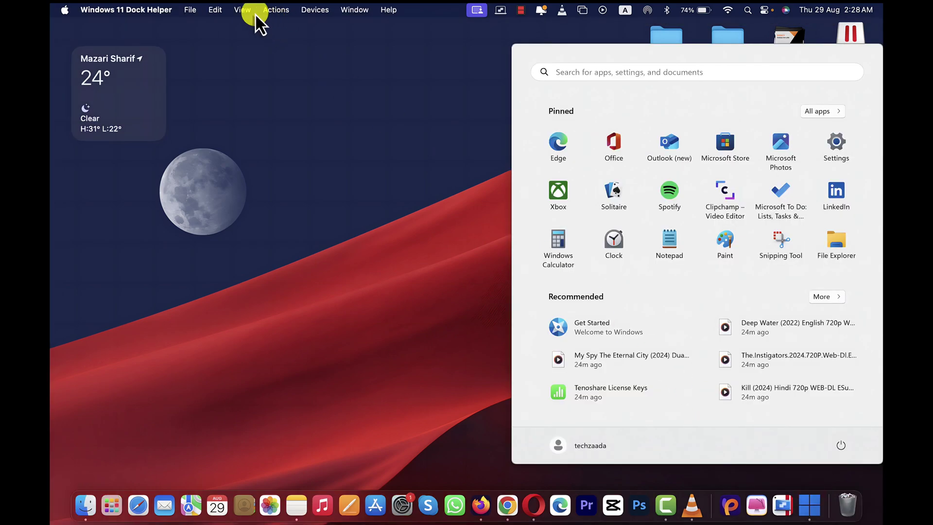
Leave Coherence mode from the View menu and move the Windows 11 window higher.
{"action": "left_click", "coordinate": [243, 12]}
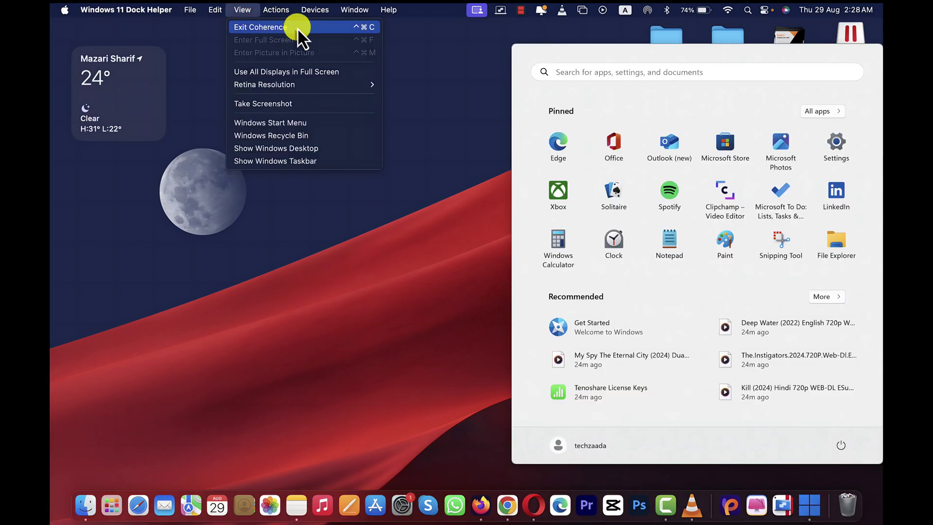
{"action": "left_click", "coordinate": [298, 27]}
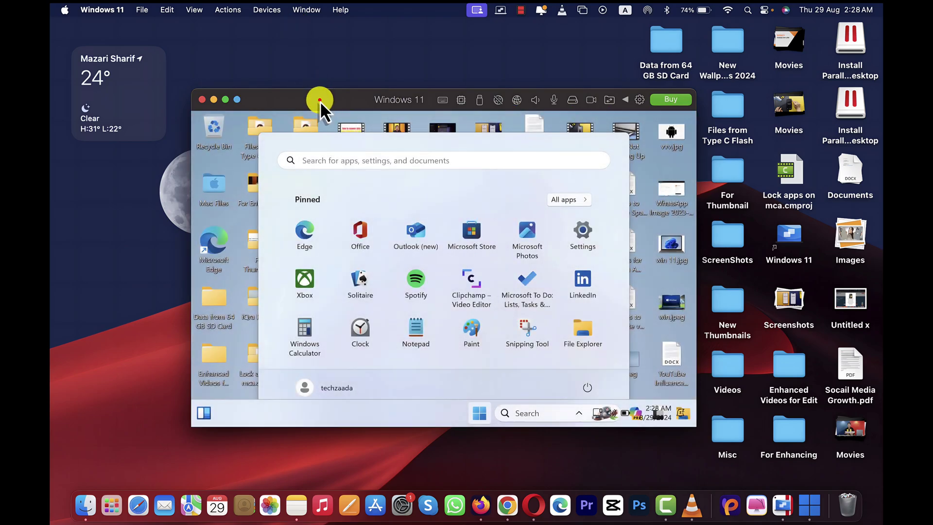
{"action": "left_click_drag", "start_coordinate": [321, 103], "coordinate": [319, 83]}
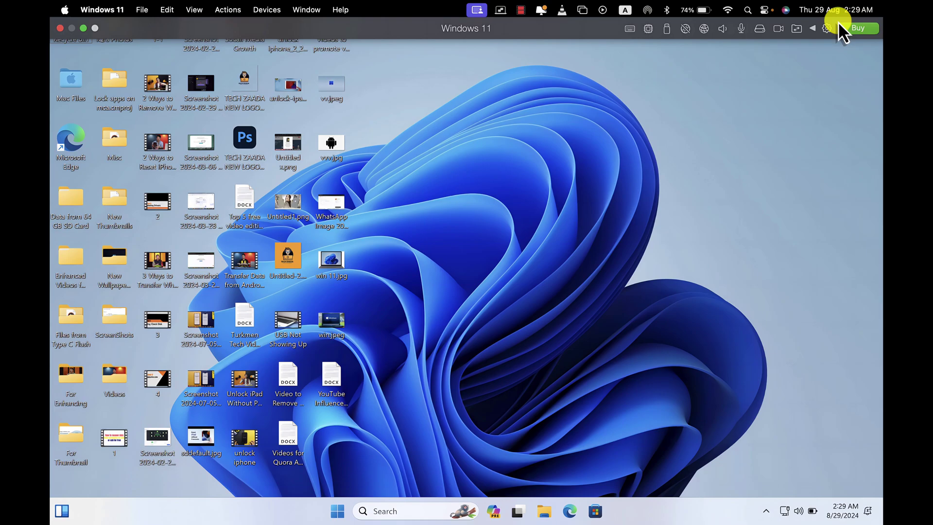
{"action": "left_click", "coordinate": [828, 29]}
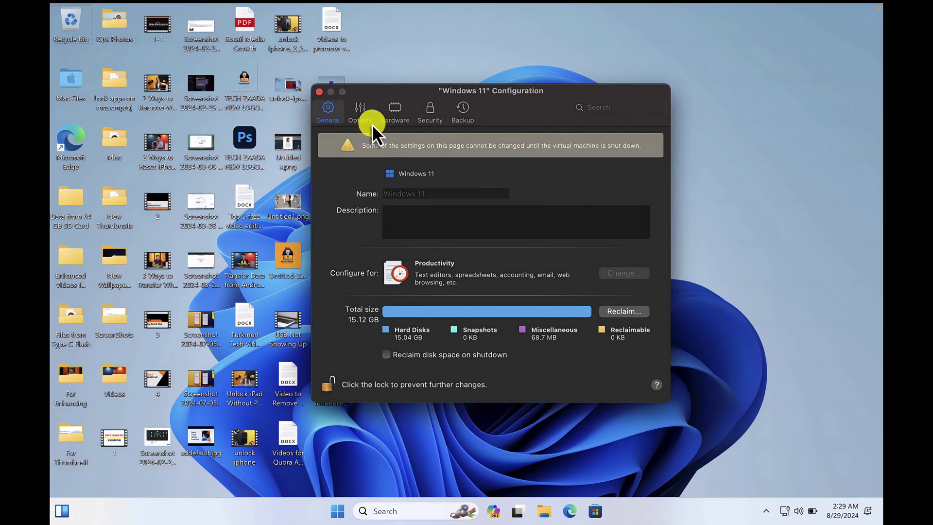
{"action": "left_click", "coordinate": [365, 115]}
{"action": "left_click", "coordinate": [386, 115]}
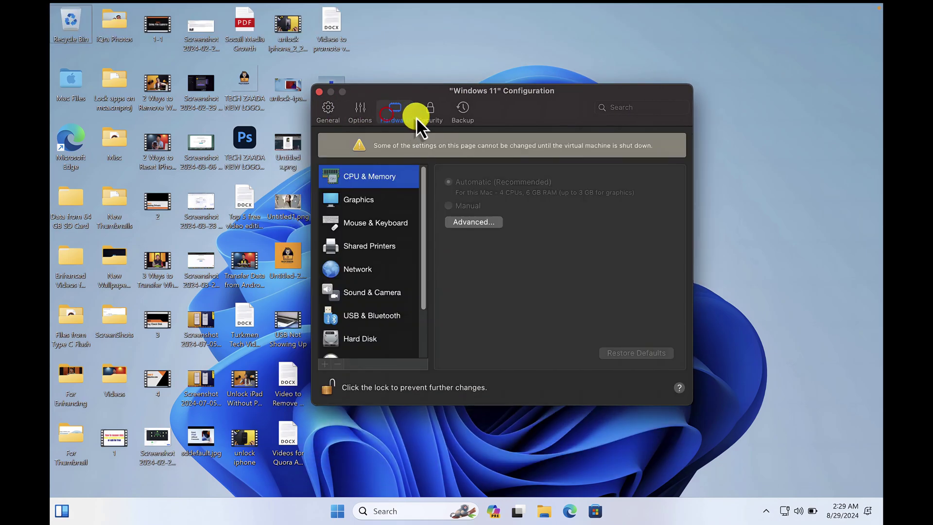
{"action": "left_click", "coordinate": [433, 113]}
{"action": "left_click", "coordinate": [457, 118]}
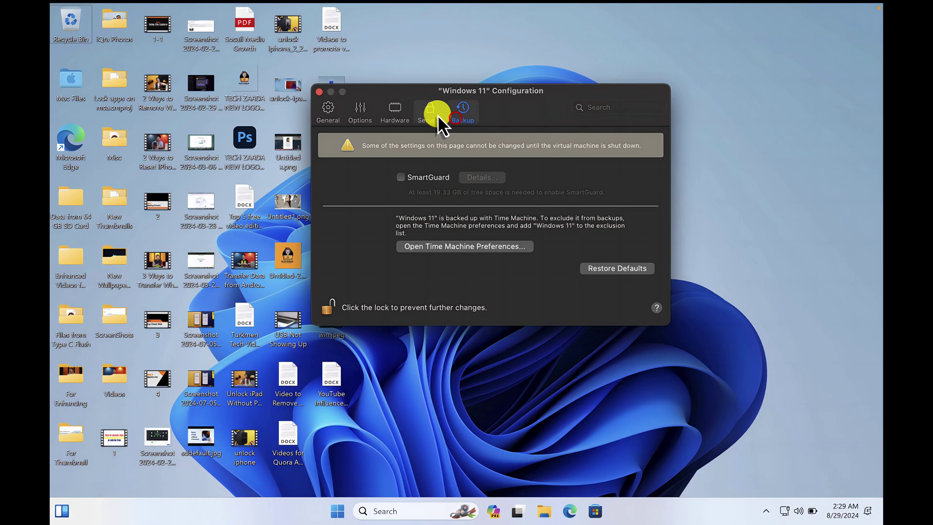
{"action": "left_click", "coordinate": [433, 113]}
{"action": "left_click", "coordinate": [396, 113]}
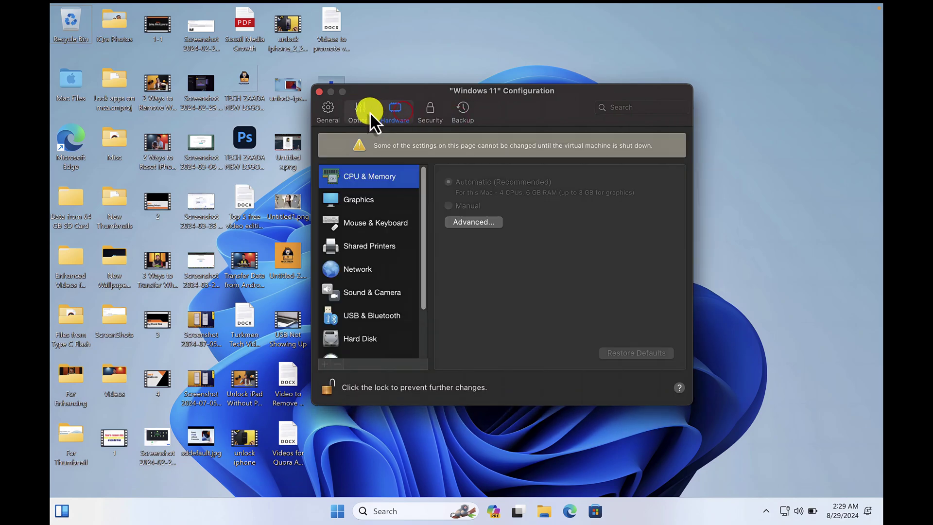
{"action": "left_click", "coordinate": [368, 111]}
{"action": "left_click", "coordinate": [331, 112]}
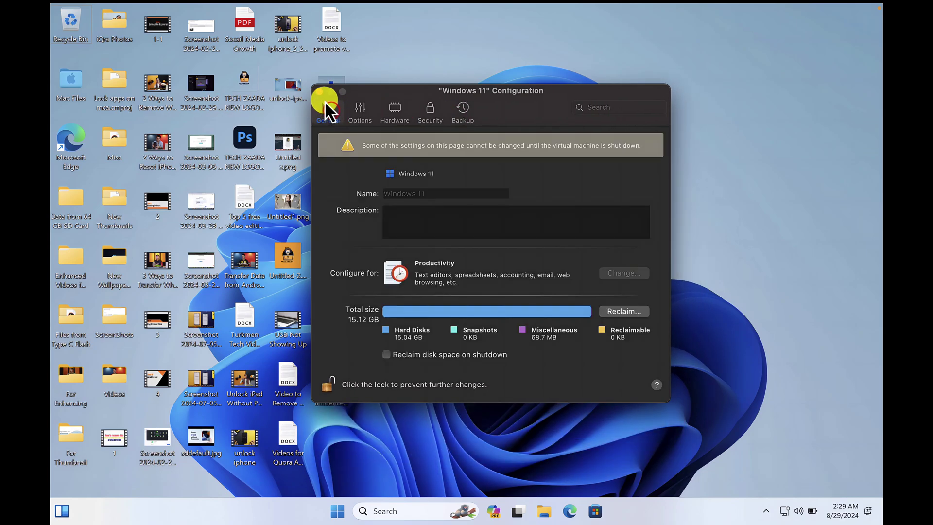
{"action": "left_click", "coordinate": [319, 92]}
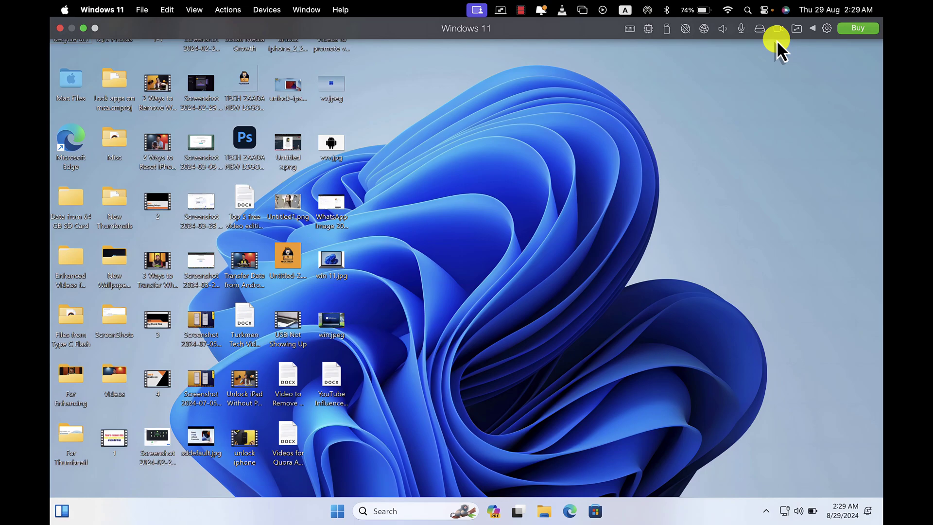
Add the Mac's Documents folder to the folders shared with Windows.
{"action": "left_click", "coordinate": [795, 31]}
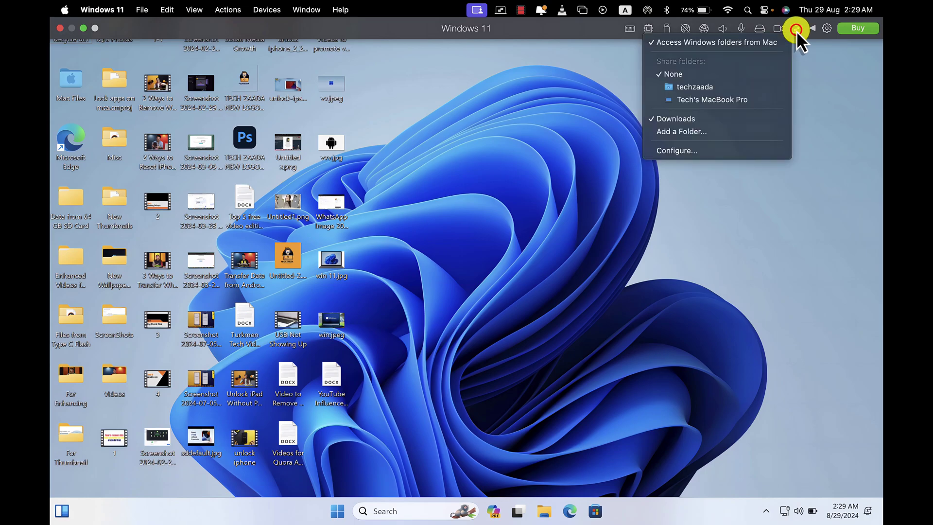
{"action": "left_click", "coordinate": [707, 136]}
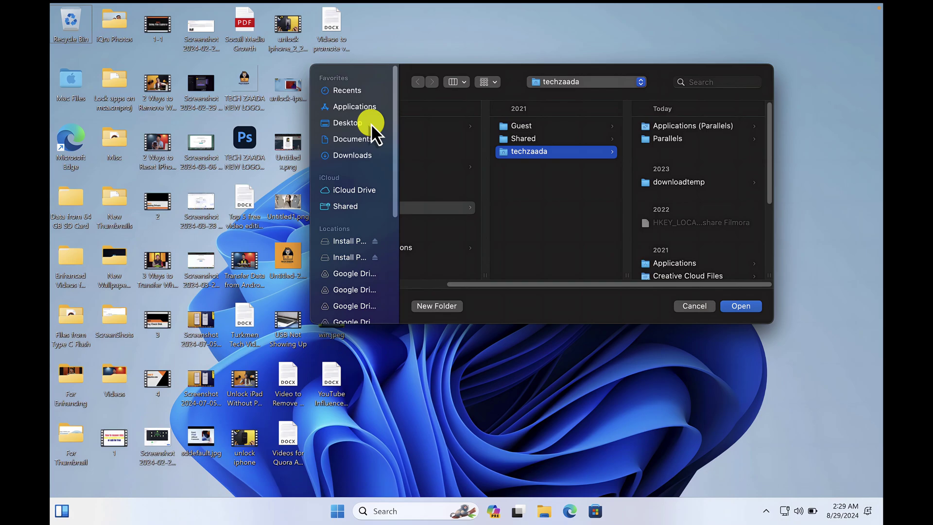
{"action": "left_click", "coordinate": [371, 123]}
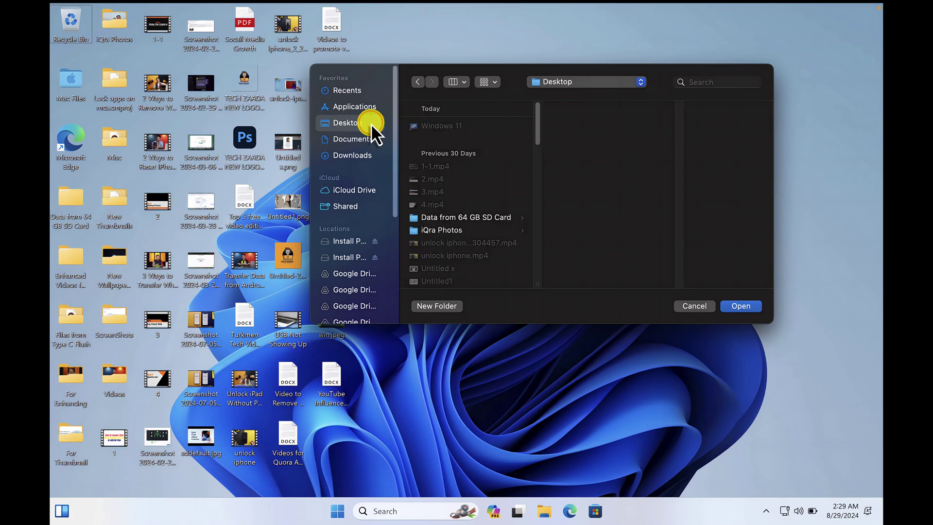
{"action": "left_click", "coordinate": [362, 141]}
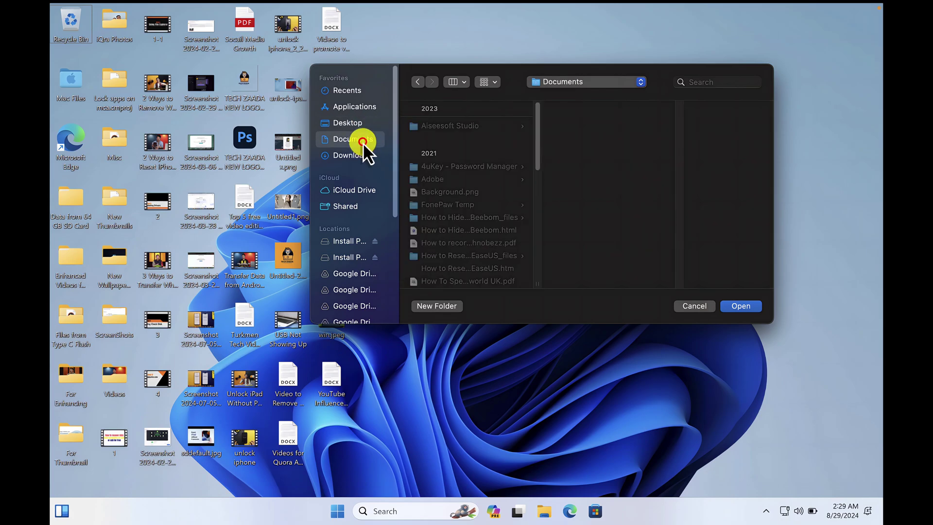
{"action": "left_click", "coordinate": [741, 306]}
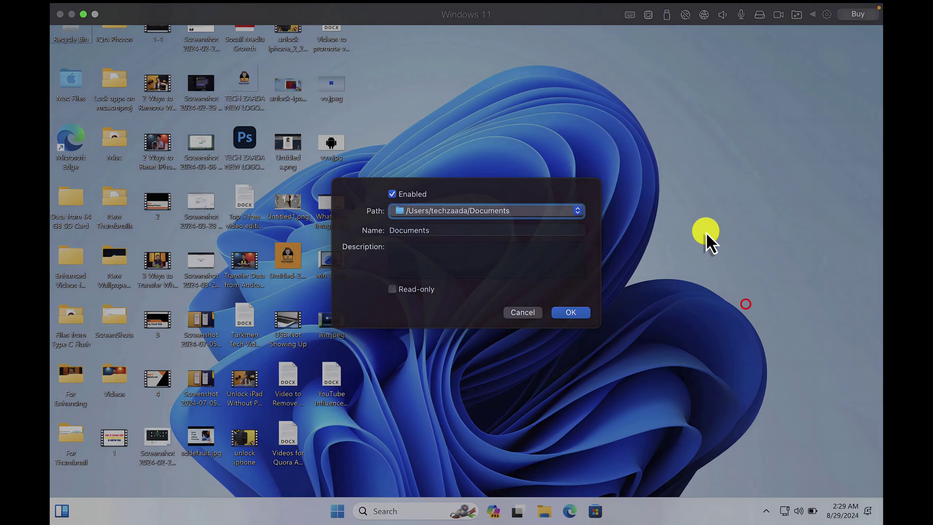
{"action": "left_click", "coordinate": [570, 324]}
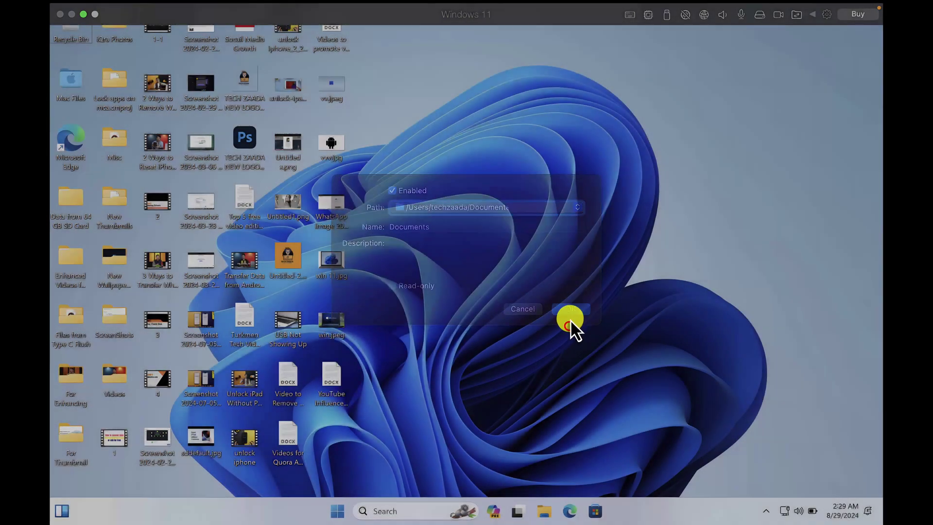
Open Mac Files to see Documents, Downloads, Home and iCloud listed.
{"action": "left_click", "coordinate": [74, 79]}
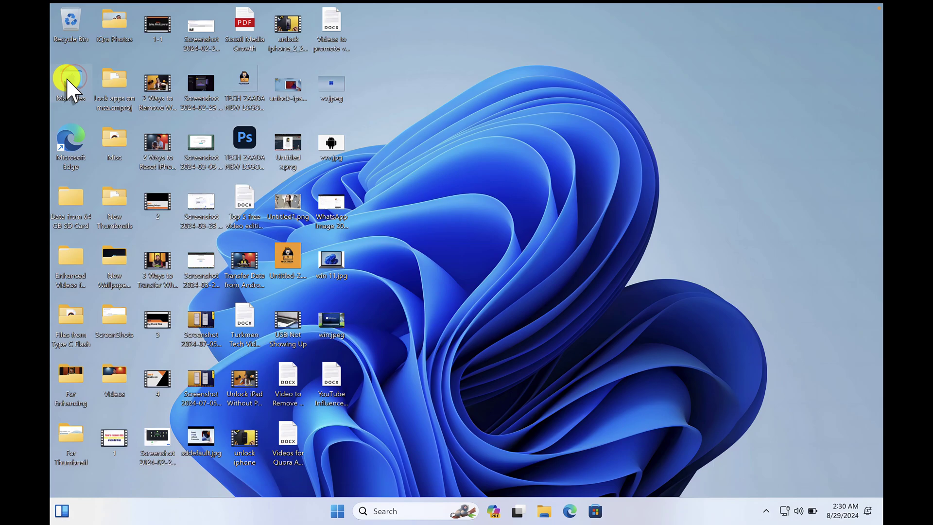
{"action": "double_click", "coordinate": [66, 78]}
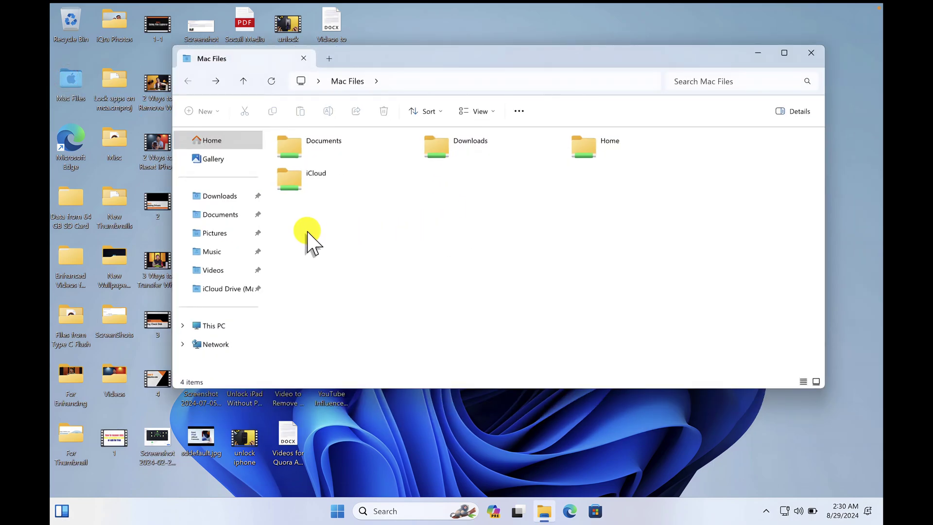
{"action": "left_click_drag", "start_coordinate": [303, 229], "coordinate": [625, 152]}
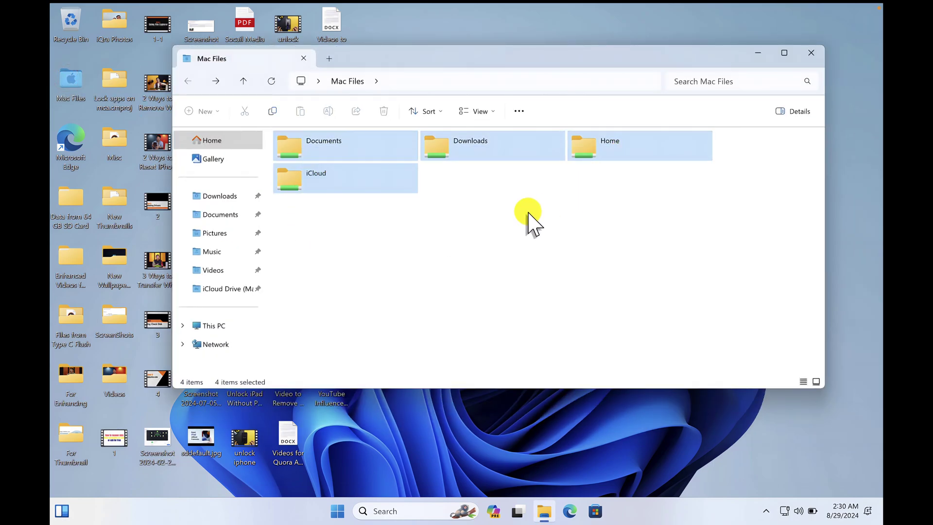
{"action": "left_click", "coordinate": [500, 216]}
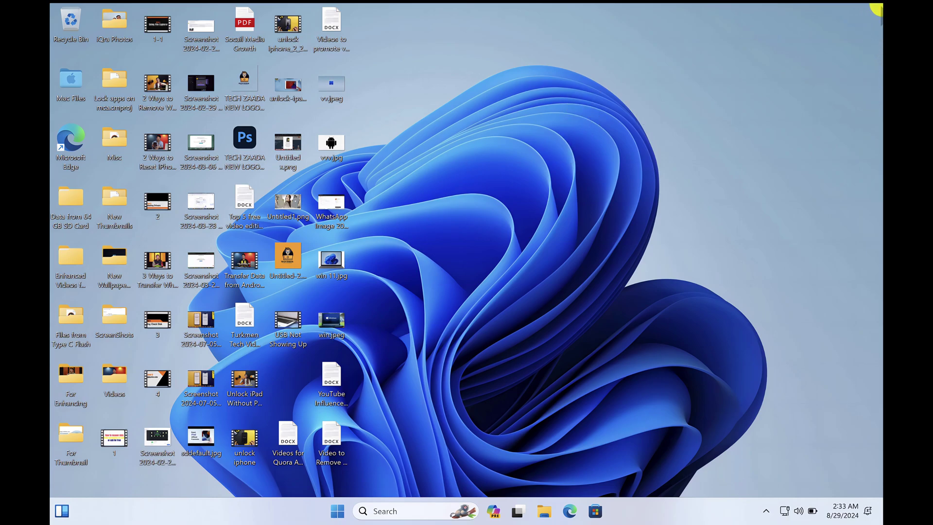
Shut down the Windows 11 VM using Actions > Shut Down.
{"action": "mouse_move", "coordinate": [876, 5]}
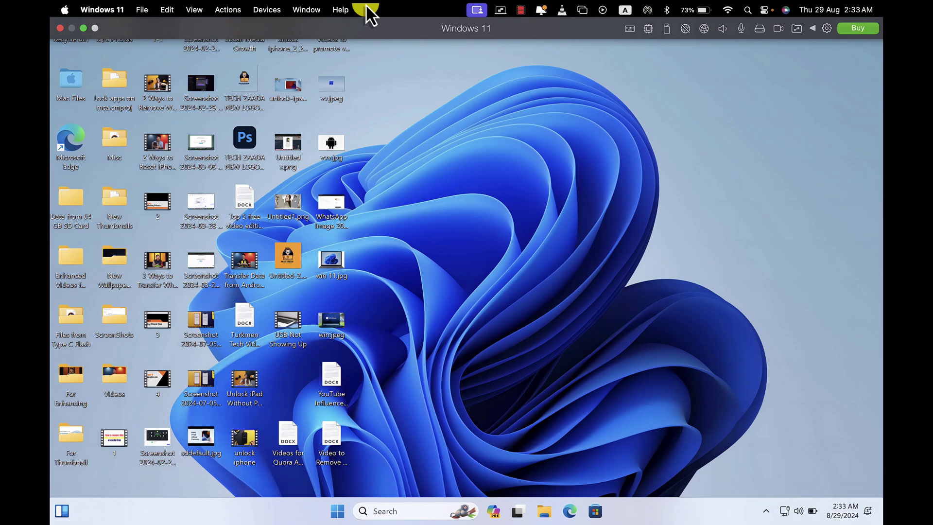
{"action": "left_click", "coordinate": [224, 11]}
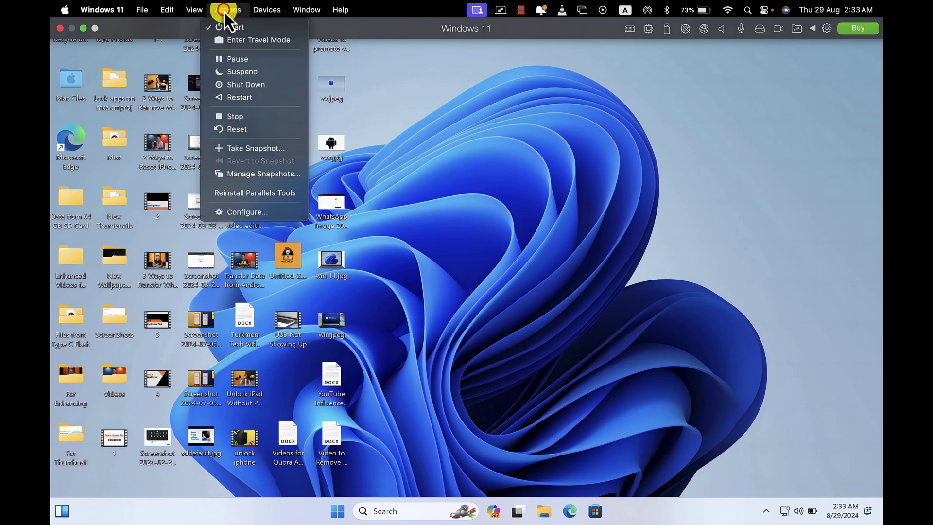
{"action": "left_click", "coordinate": [256, 85]}
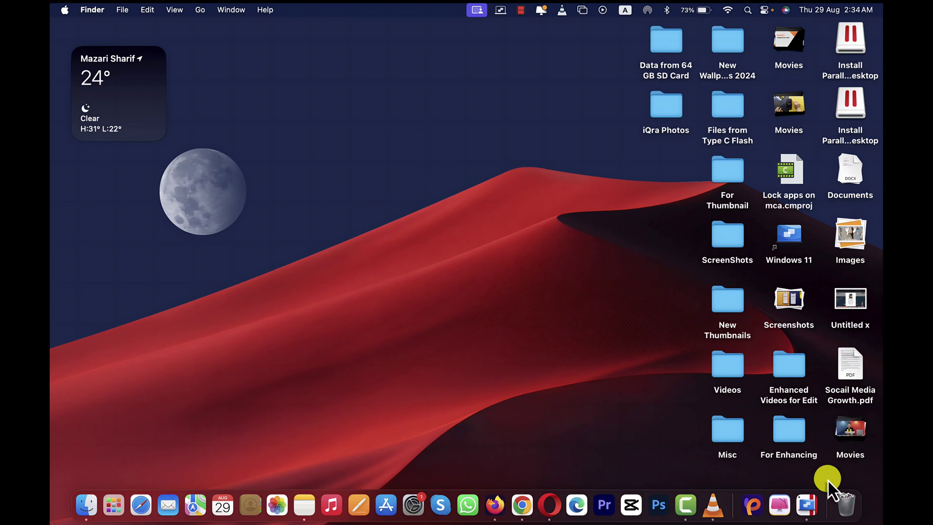
Bring back the powered-off Windows 11 virtual machine window from Parallels Desktop in the Dock.
{"action": "left_click", "coordinate": [806, 503]}
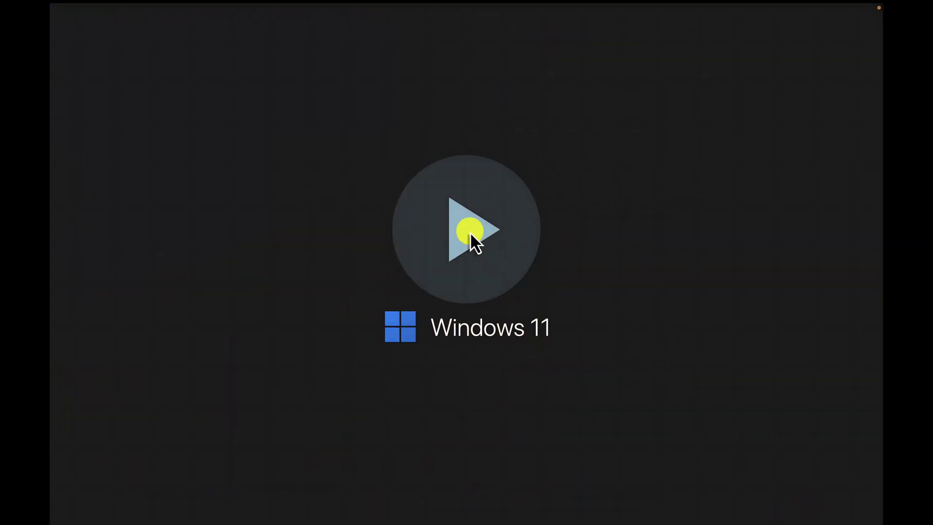